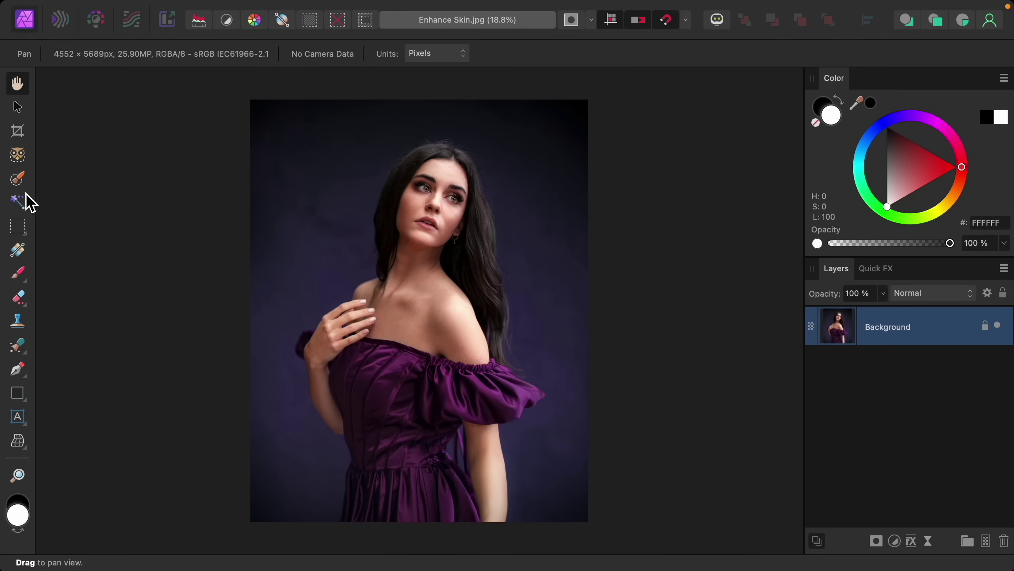
# - Select only the woman's skin (face, neck, chest, arms) with the Object Selection Tool, excluding hair and dress
pyautogui.click(19, 159)
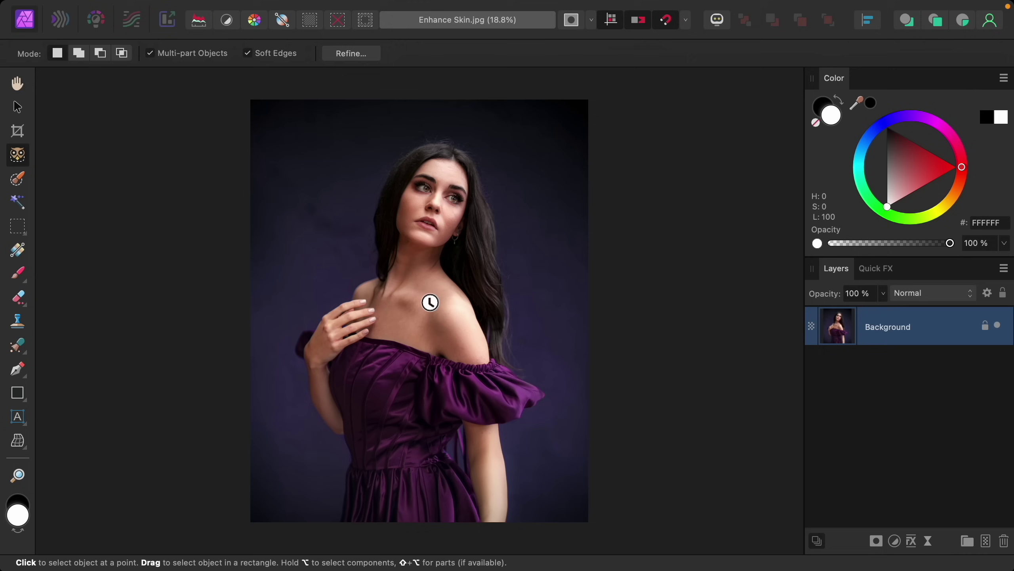
pyautogui.click(432, 303)
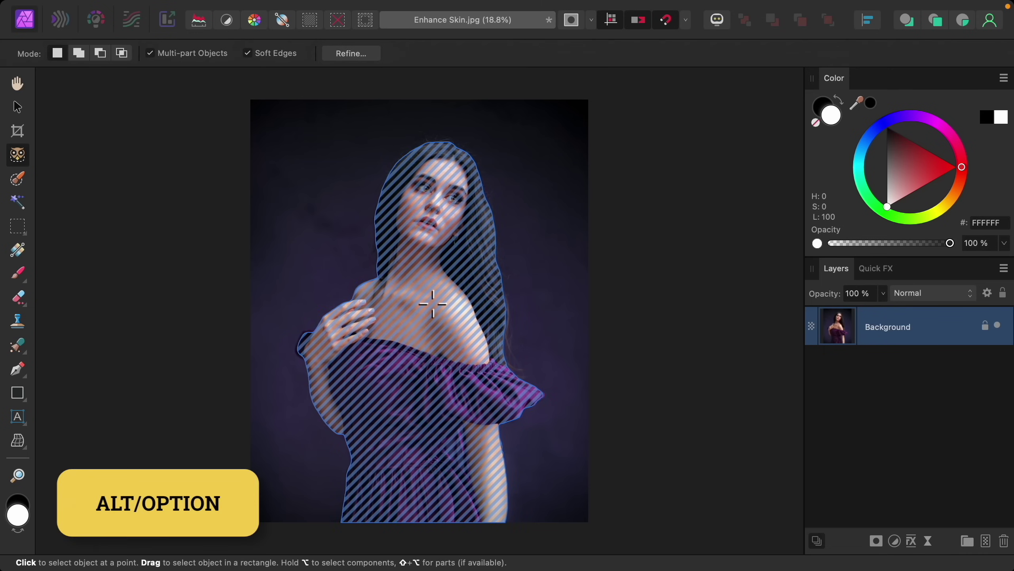
pyautogui.keyDown('alt'); pyautogui.click(432, 303); pyautogui.keyUp('alt')
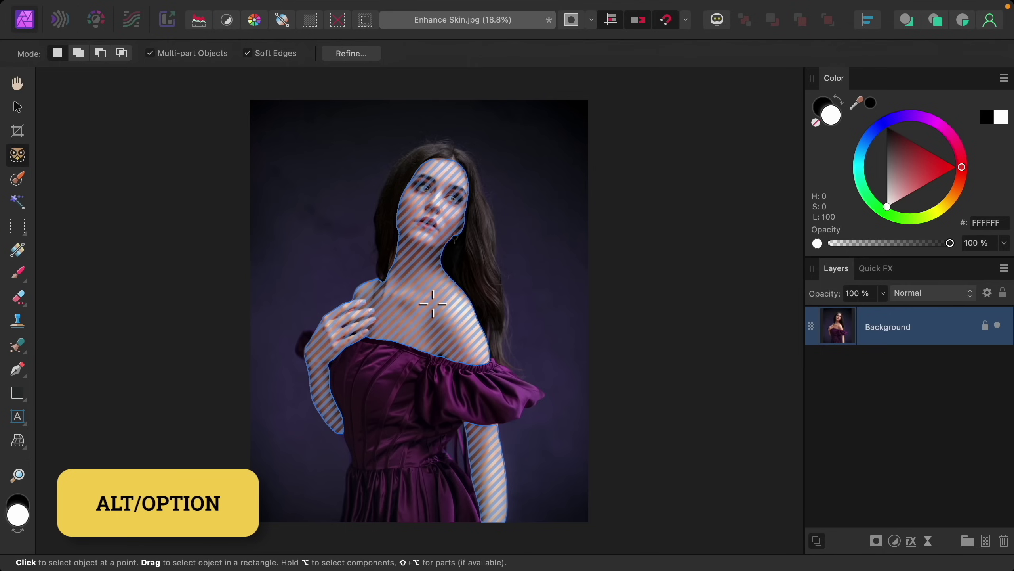
pyautogui.press('super+d')
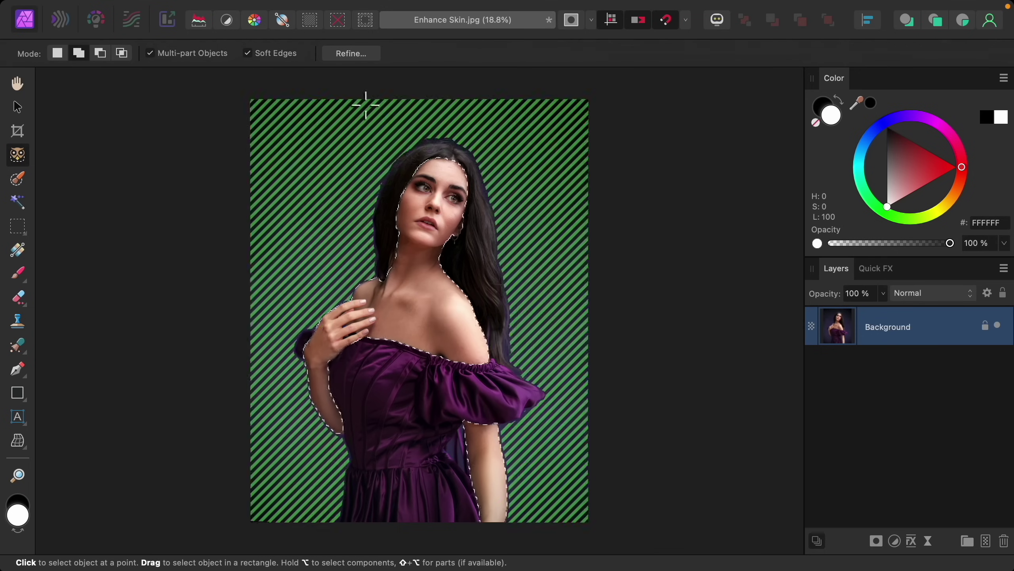
pyautogui.click(351, 53)
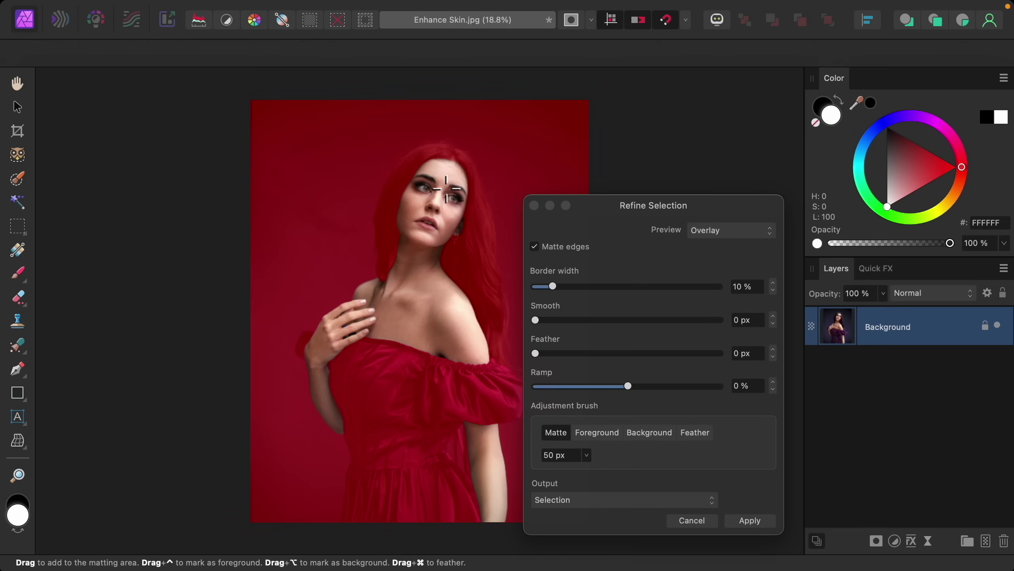
# - Check the hairline up close in Refine Selection and apply the refined skin selection
pyautogui.scroll(5, 442, 186)
pyautogui.hscroll(3, 442, 186)
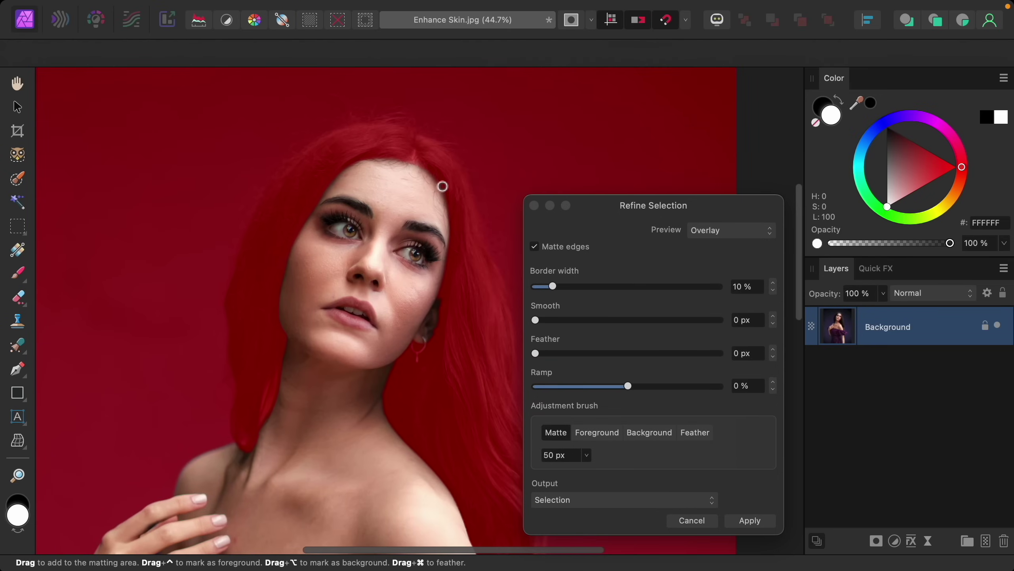
pyautogui.scroll(3, 442, 186)
pyautogui.scroll(3, 364, 163)
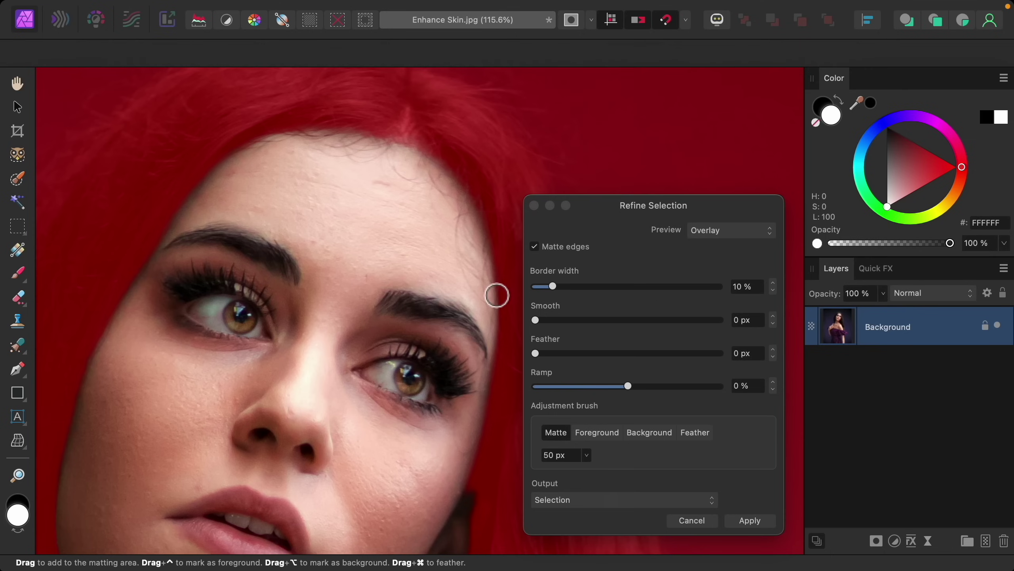
pyautogui.click(750, 521)
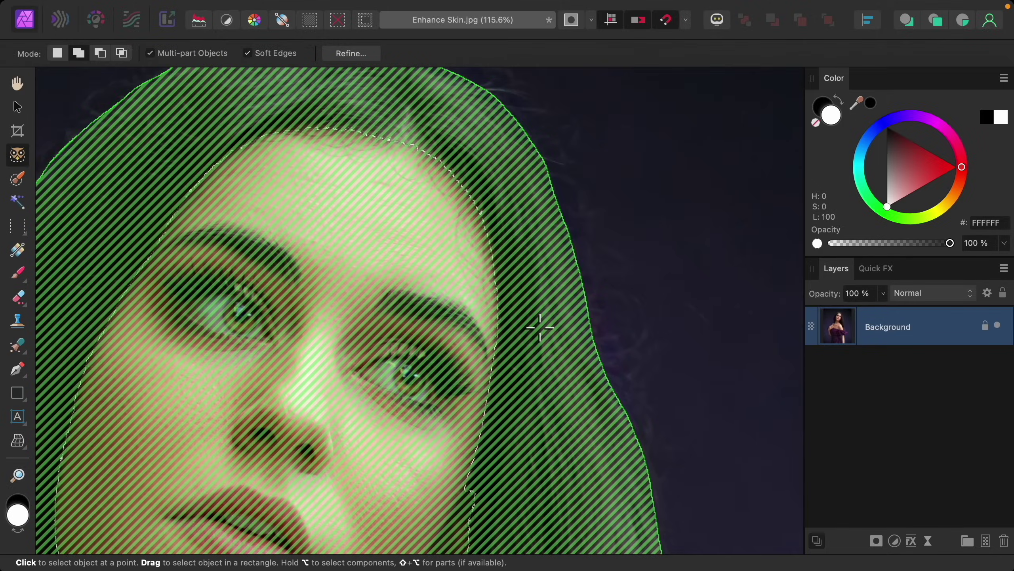
pyautogui.scroll(-10, 540, 327)
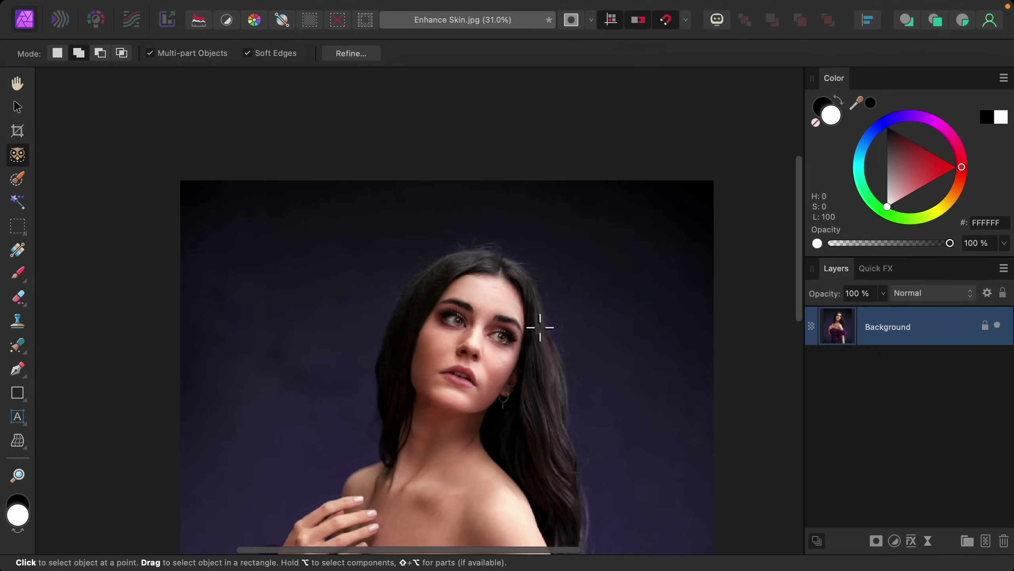
pyautogui.scroll(-2, 540, 327)
pyautogui.scroll(-4, 539, 328)
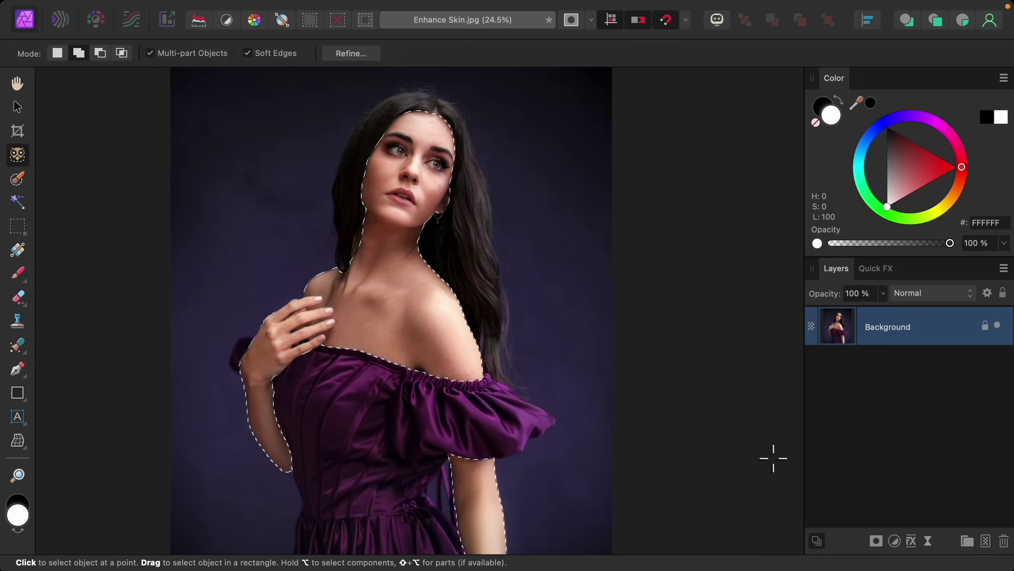
# - Add a skin-masked HSL Shift layer with Saturation Shift at about 28% and hue unchanged
pyautogui.click(895, 541)
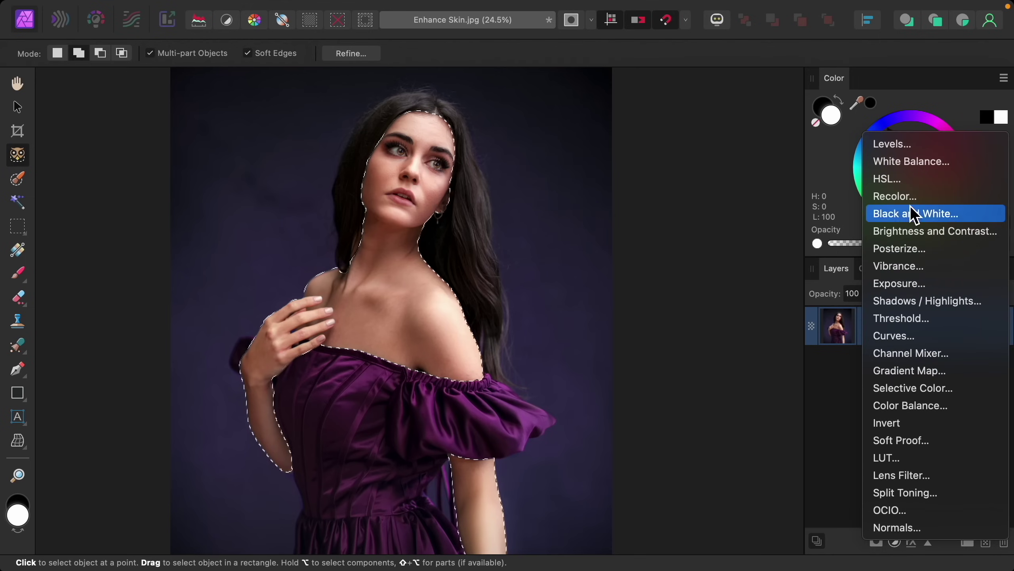
pyautogui.click(916, 182)
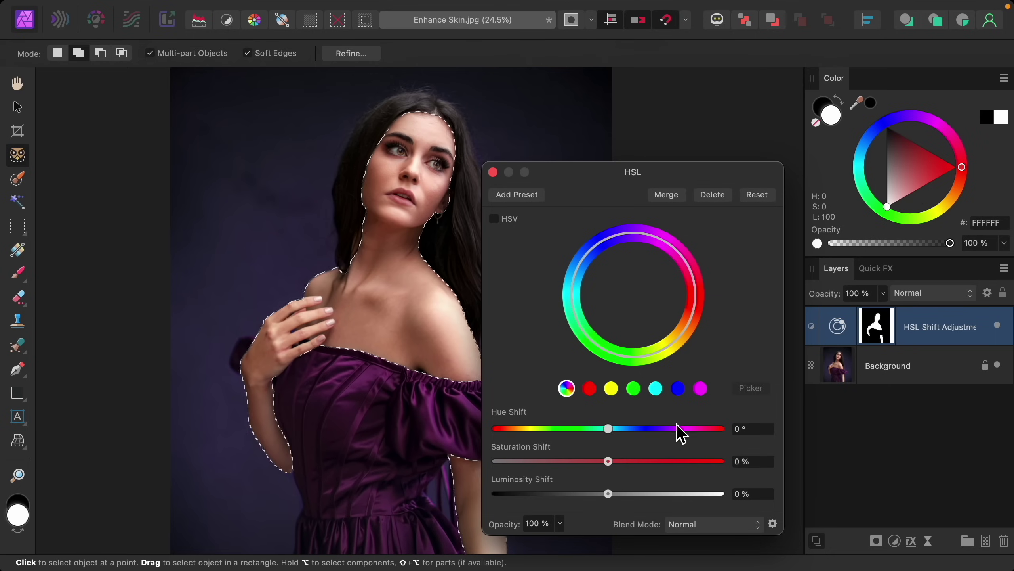
pyautogui.moveTo(609, 428); pyautogui.dragTo(641, 431)
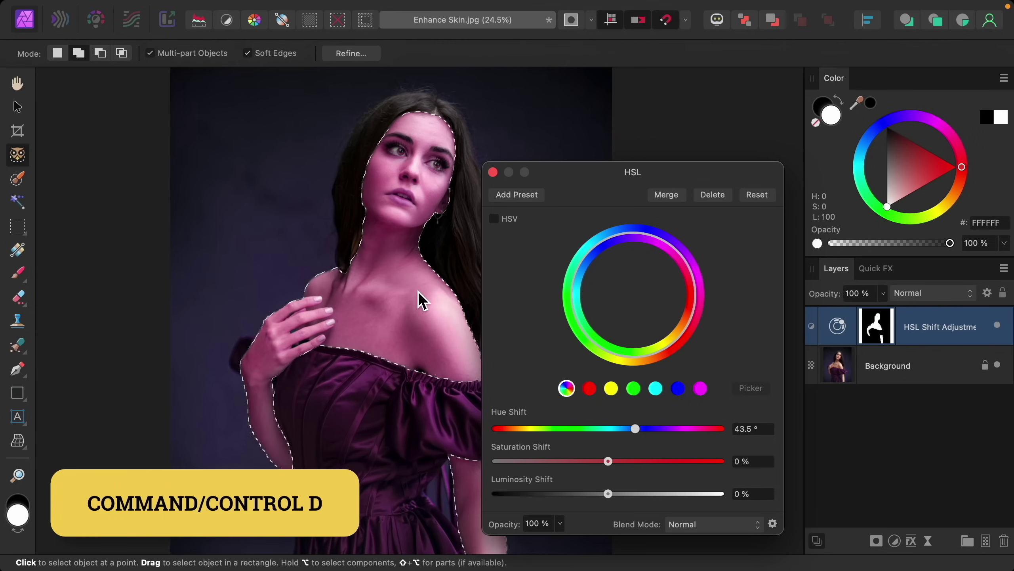
pyautogui.press('super+d')
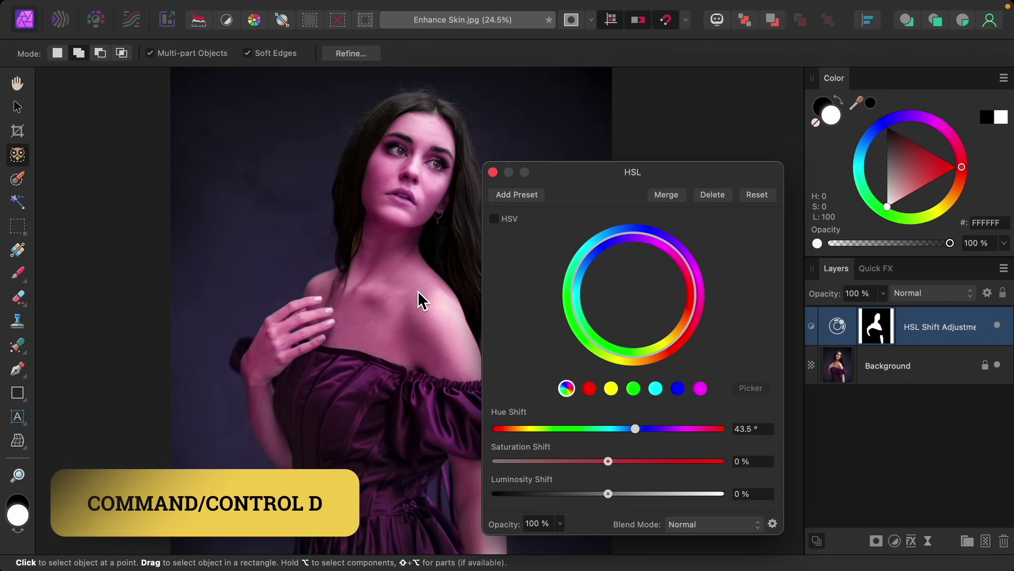
pyautogui.click(754, 197)
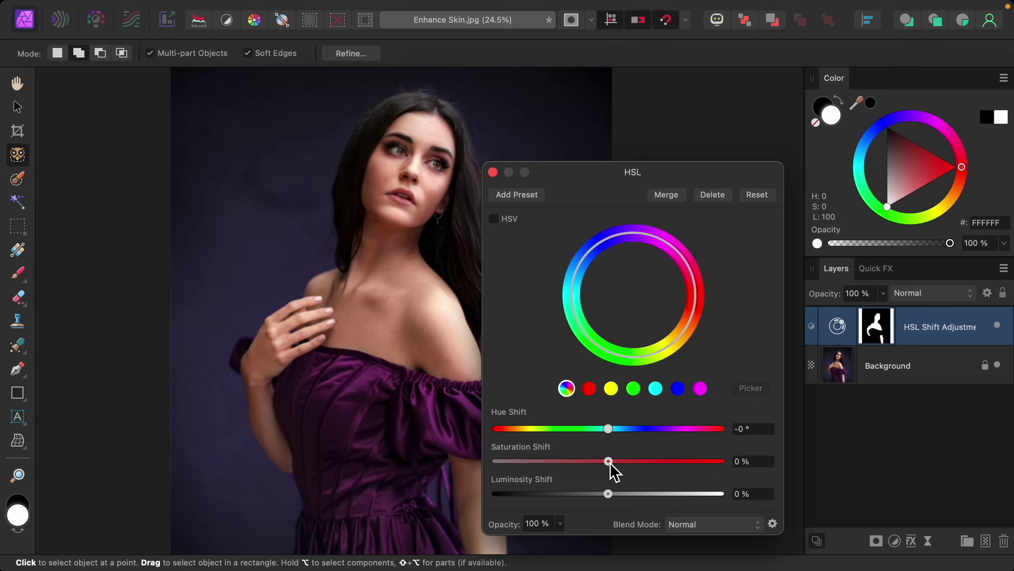
pyautogui.moveTo(609, 462); pyautogui.dragTo(658, 467)
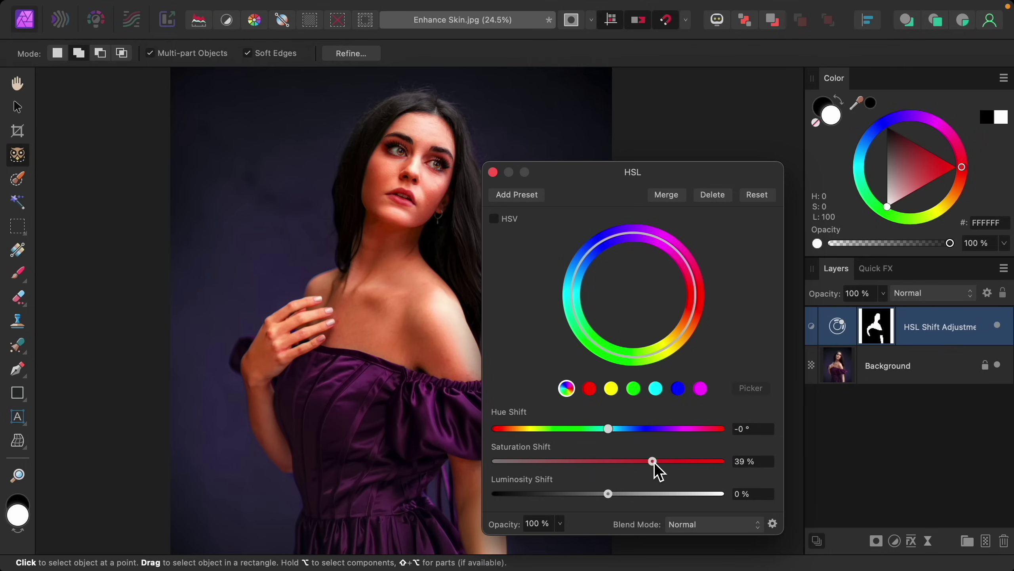
pyautogui.moveTo(656, 463)
pyautogui.mouseDown()
pyautogui.moveTo(633, 463)
pyautogui.moveTo(648, 473)
pyautogui.mouseUp()
# - Close the HSL settings and reload the skin selection from the HSL Shift layer's mask
pyautogui.click(492, 173)
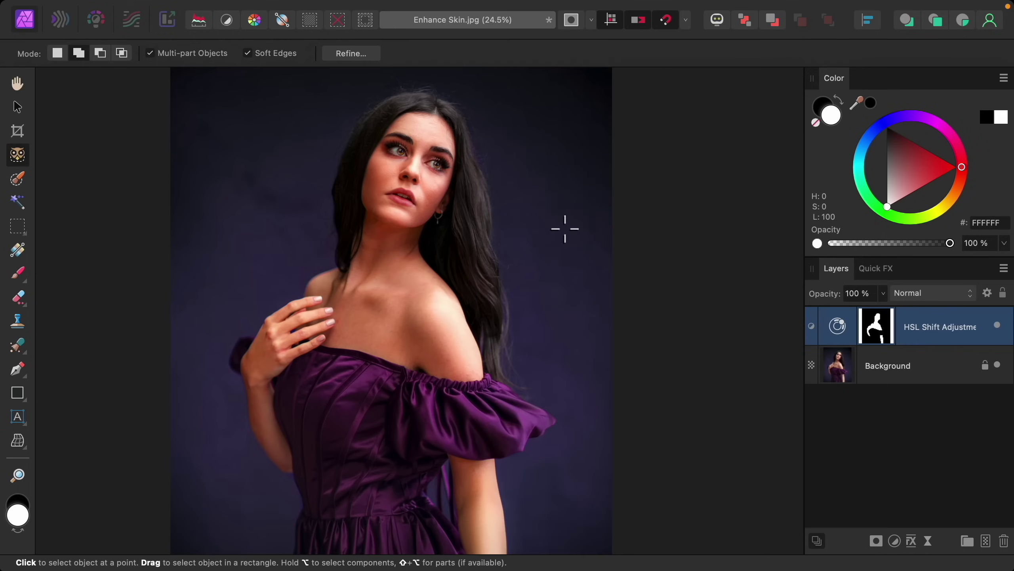
pyautogui.scroll(-2, 659, 310)
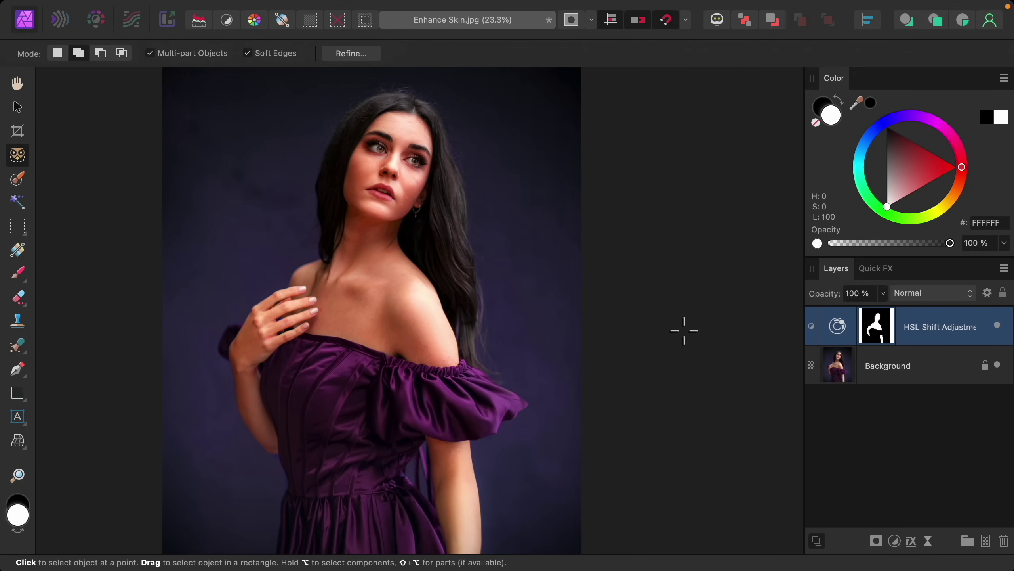
pyautogui.keyDown('super'); pyautogui.click(881, 338); pyautogui.keyUp('super')
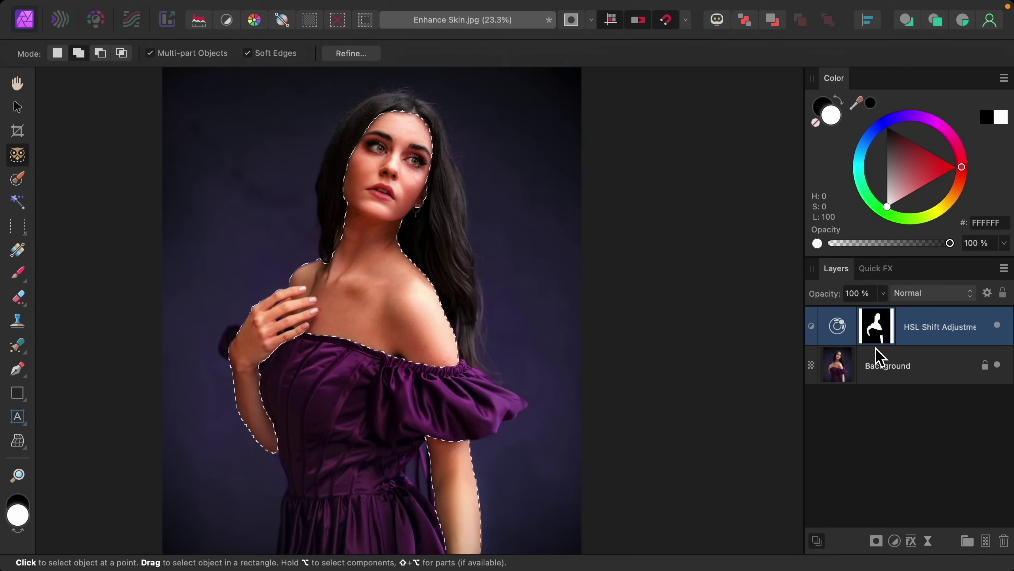
pyautogui.click(894, 540)
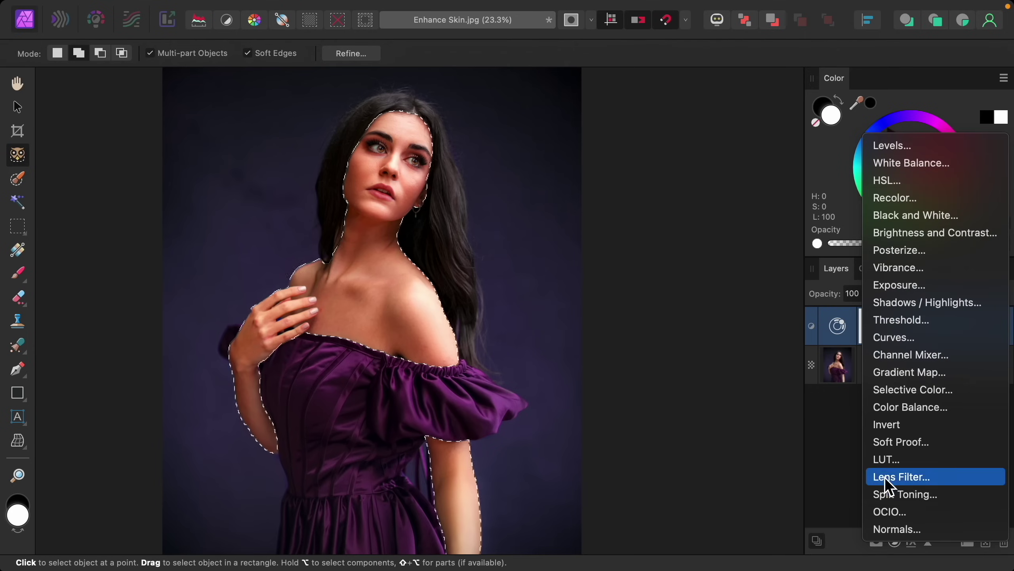
# - Add a skin-masked Curves layer lifting the Master midtone point from 0.468 to 0.567
pyautogui.click(897, 338)
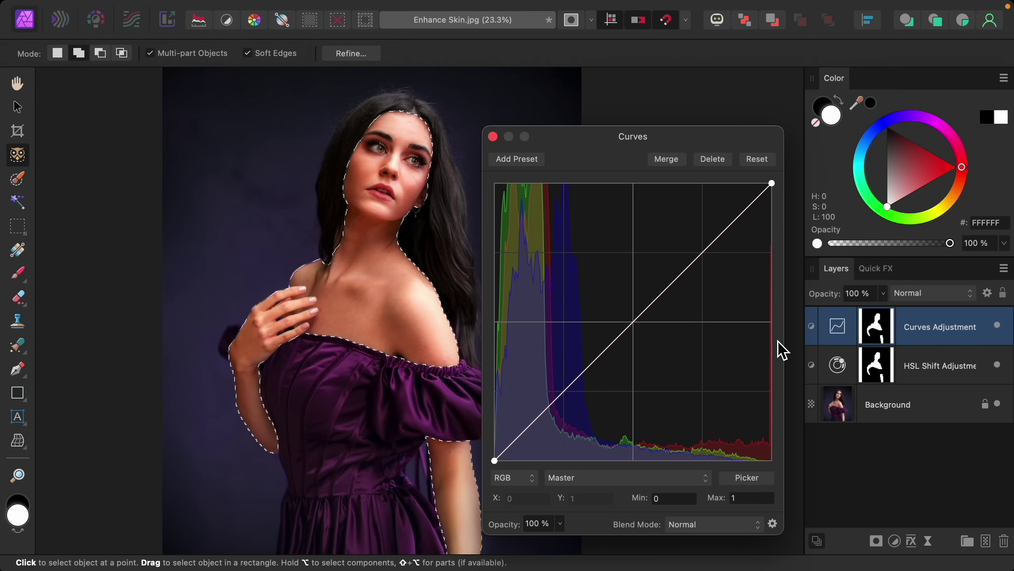
pyautogui.click(632, 324)
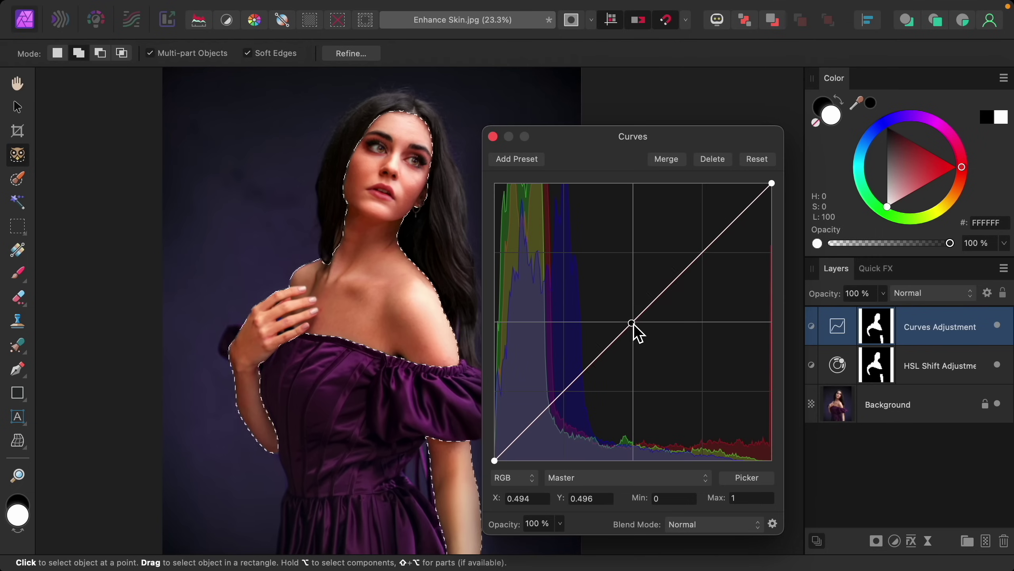
pyautogui.moveTo(634, 326); pyautogui.dragTo(627, 305)
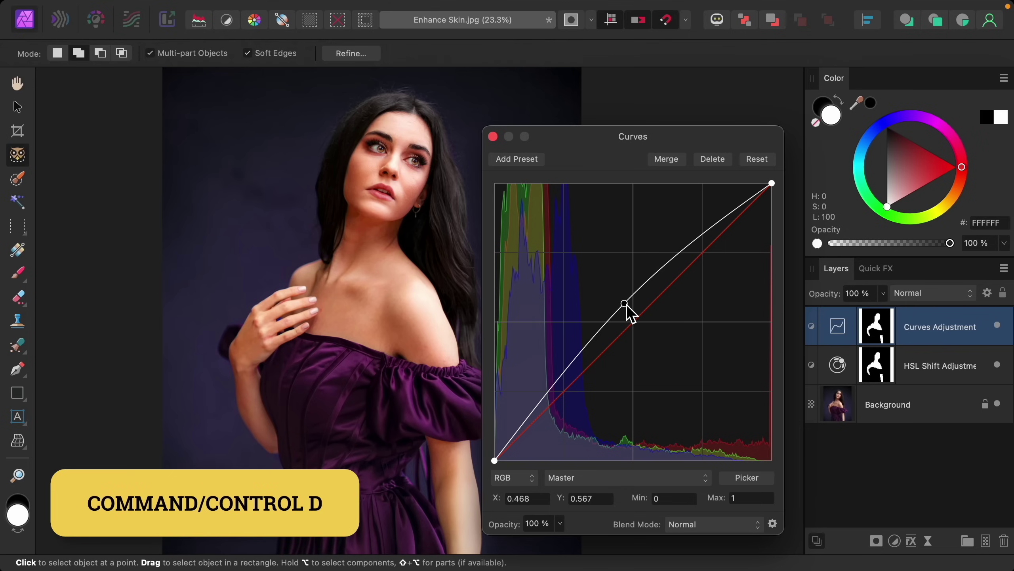
pyautogui.click(493, 137)
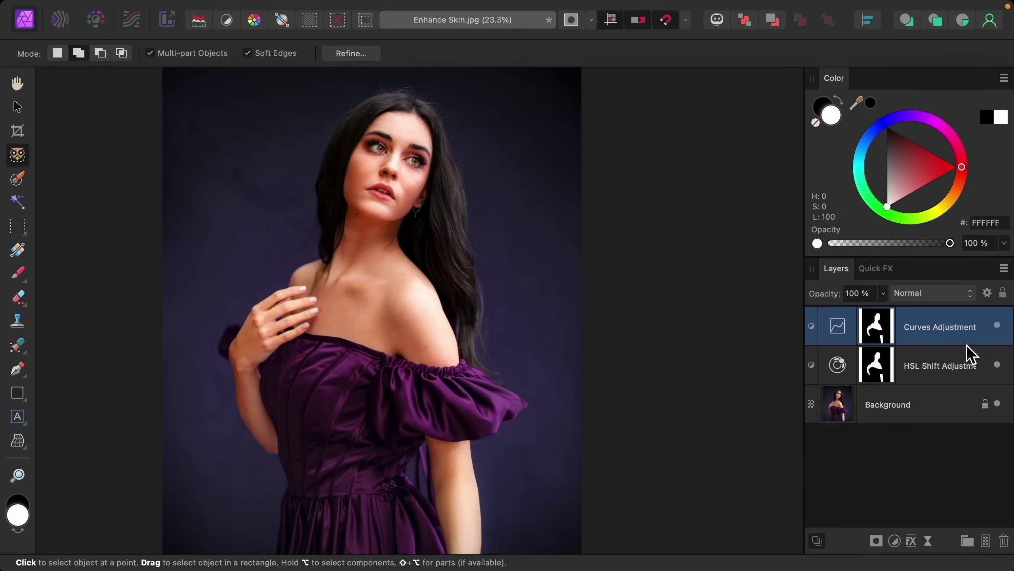
pyautogui.click(998, 326)
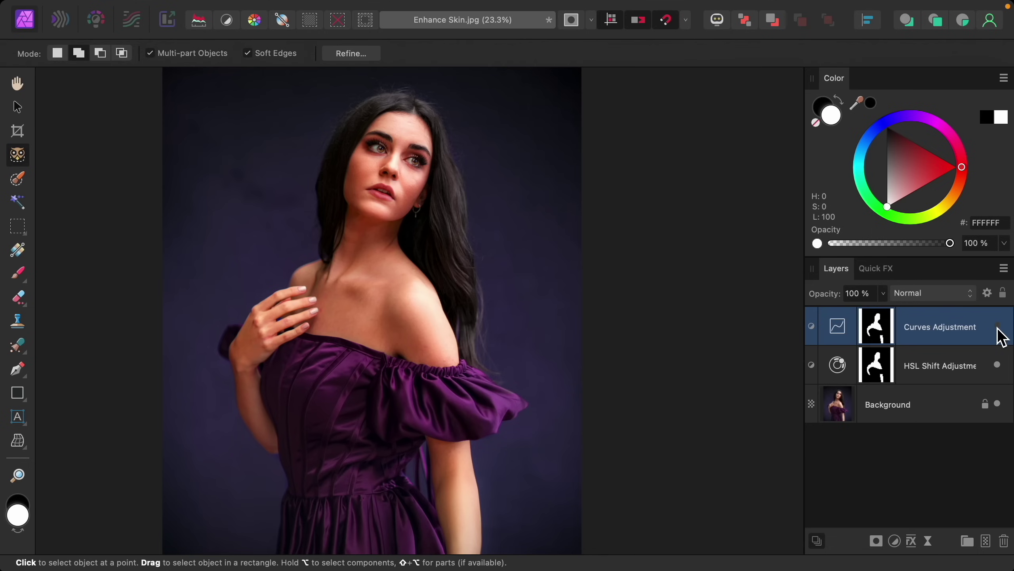
pyautogui.click(998, 326)
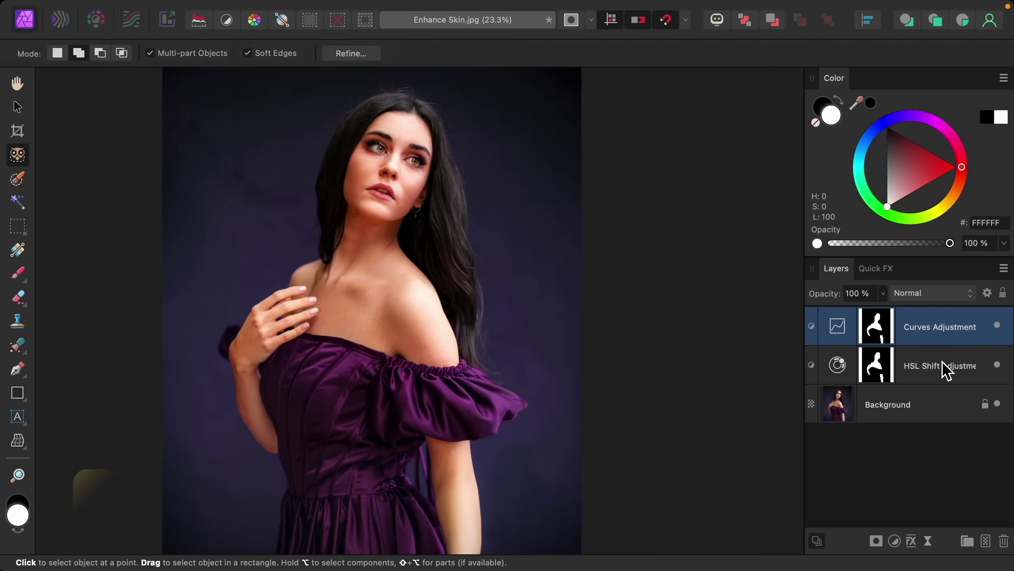
pyautogui.keyDown('shift'); pyautogui.click(935, 373); pyautogui.keyUp('shift')
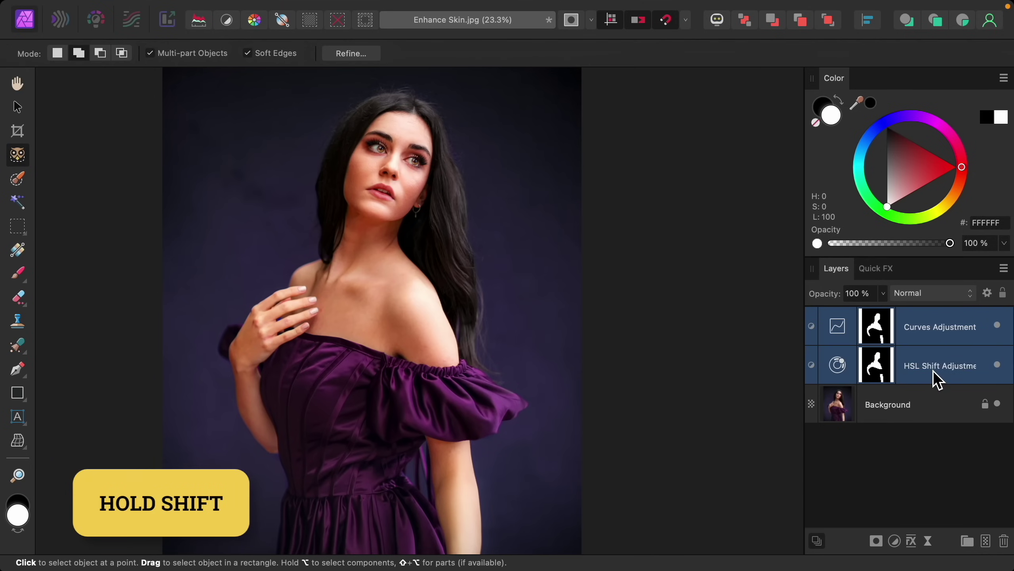
pyautogui.click(998, 365)
pyautogui.click(998, 365)
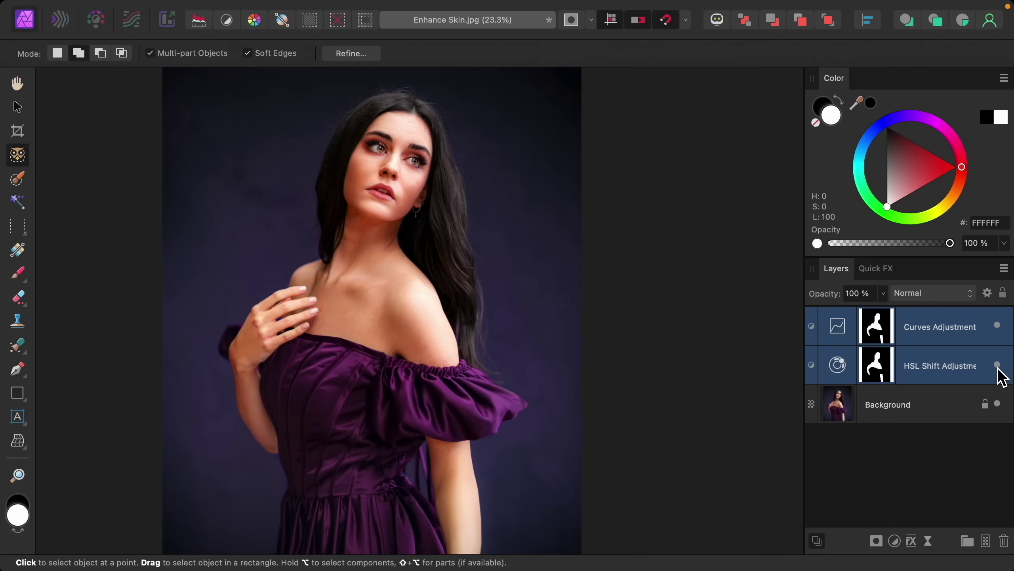
pyautogui.click(999, 370)
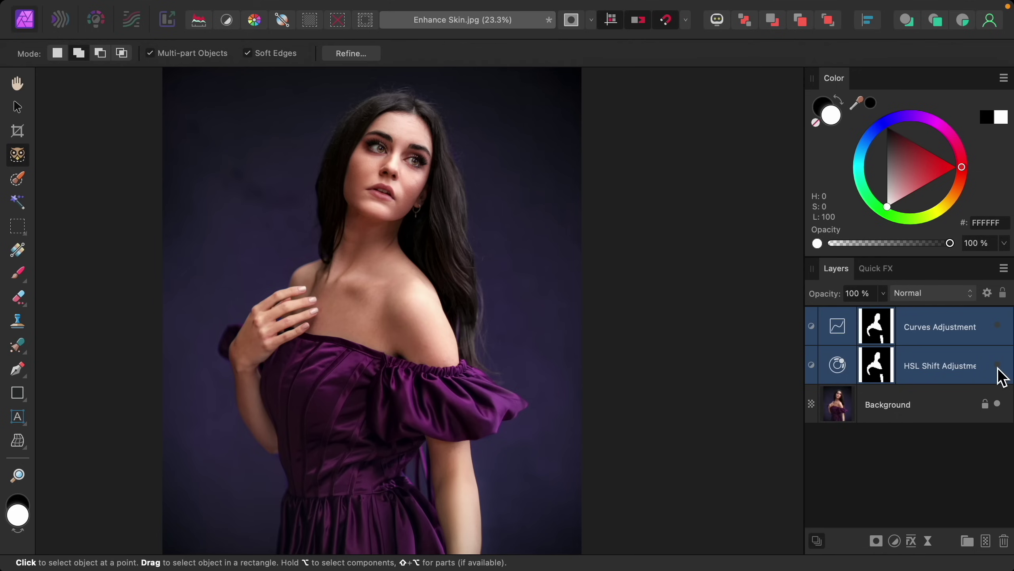
pyautogui.click(999, 370)
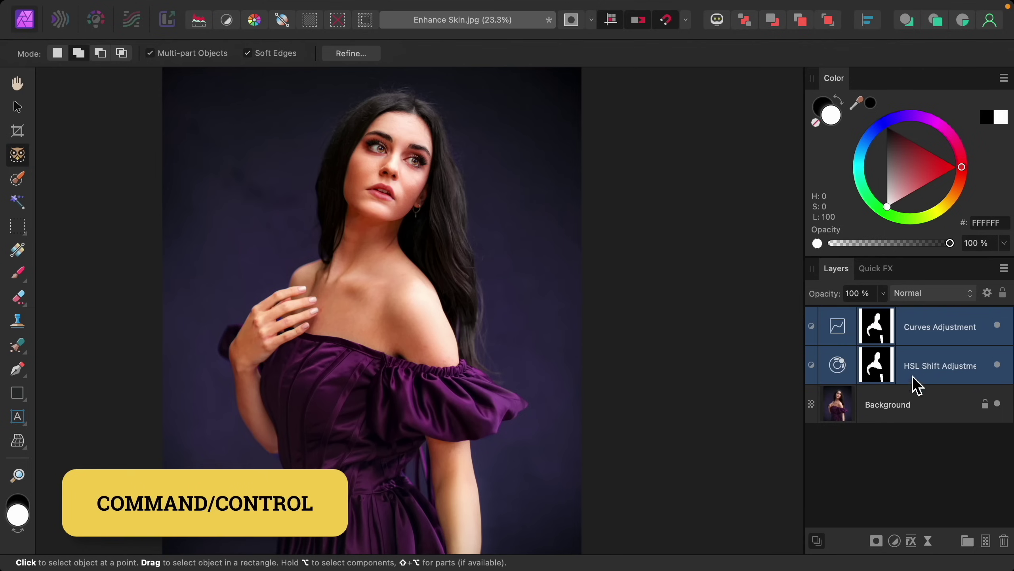
# - Reload the skin selection from the Curves mask and add a Selective Color layer above it
pyautogui.keyDown('ctrl'); pyautogui.click(881, 338); pyautogui.keyUp('ctrl')
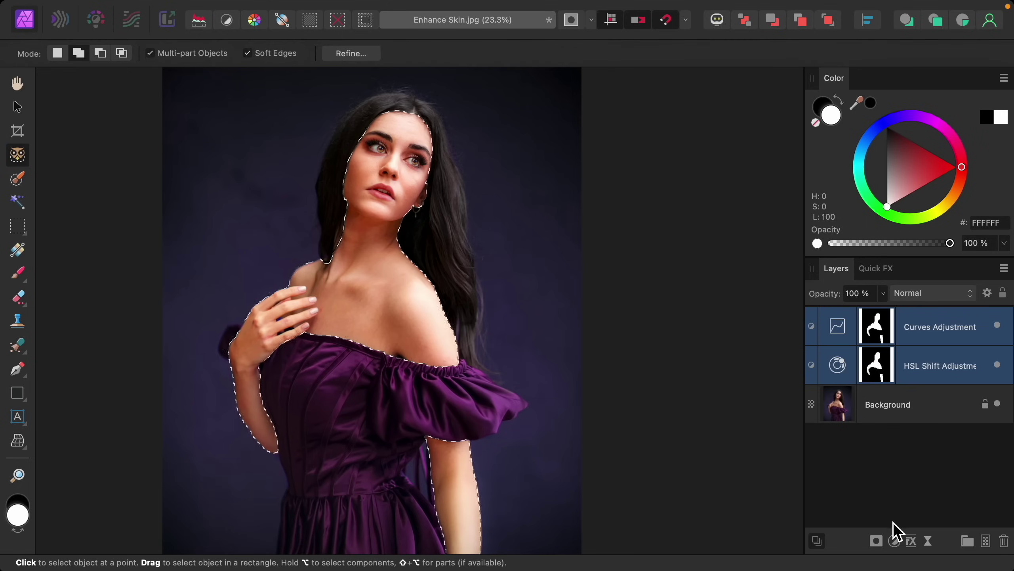
pyautogui.click(895, 541)
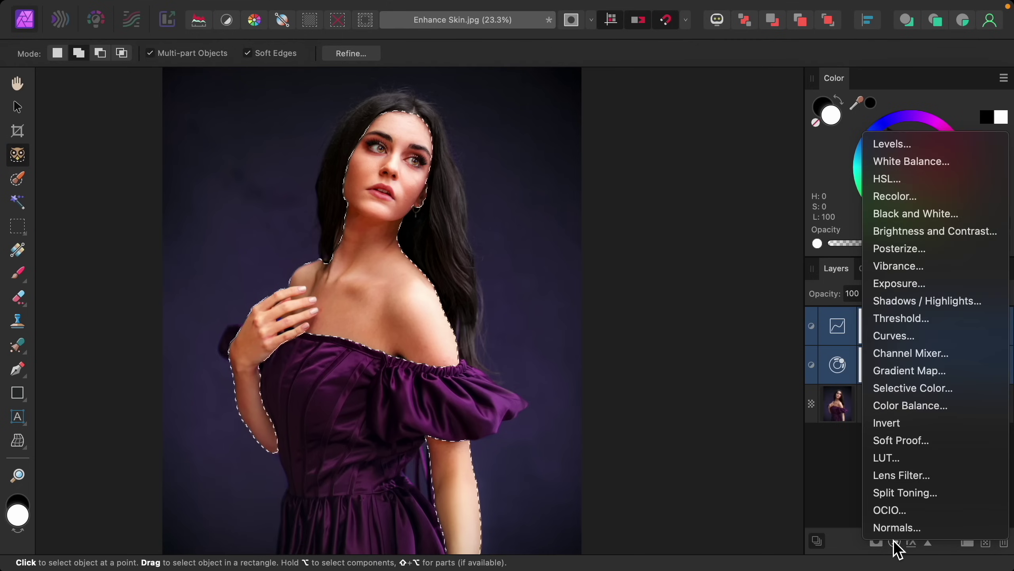
pyautogui.click(957, 393)
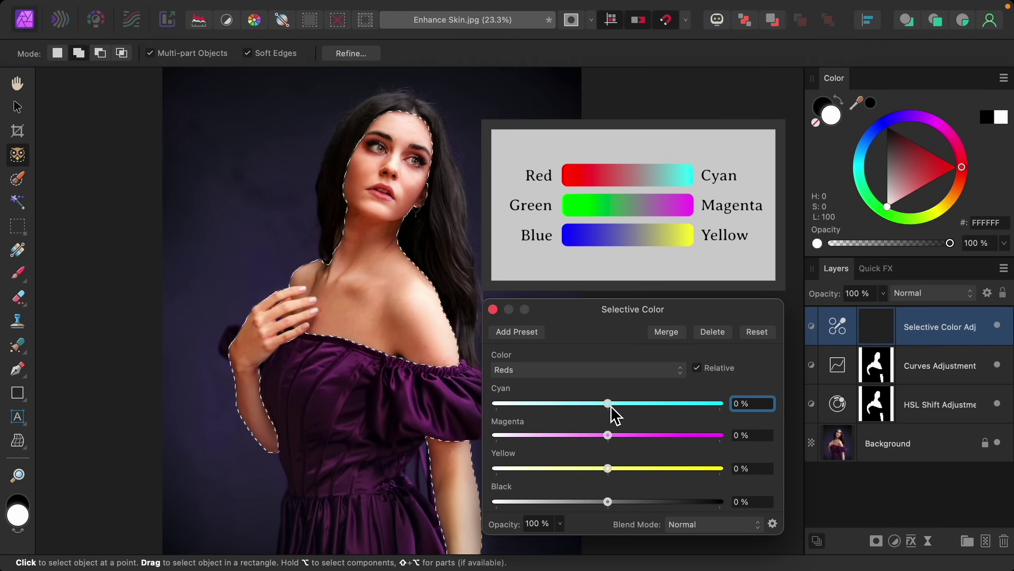
# - Set Selective Color Reds to Cyan 10%, Magenta -7% and Yellow -13%
pyautogui.moveTo(609, 404); pyautogui.dragTo(623, 412)
pyautogui.moveTo(610, 440)
pyautogui.mouseDown()
pyautogui.moveTo(591, 438)
pyautogui.moveTo(603, 440)
pyautogui.mouseUp()
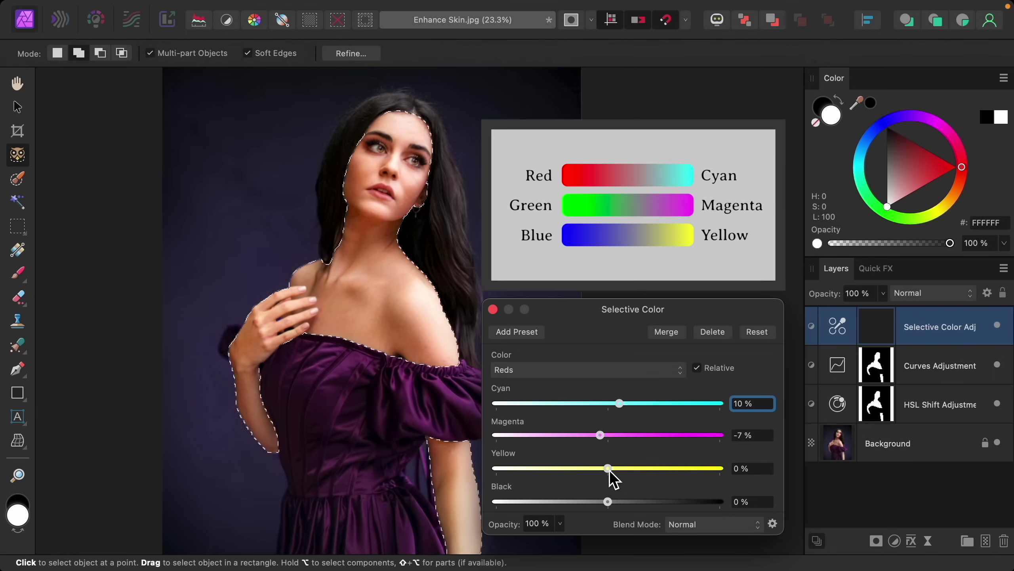
pyautogui.moveTo(611, 472); pyautogui.dragTo(596, 472)
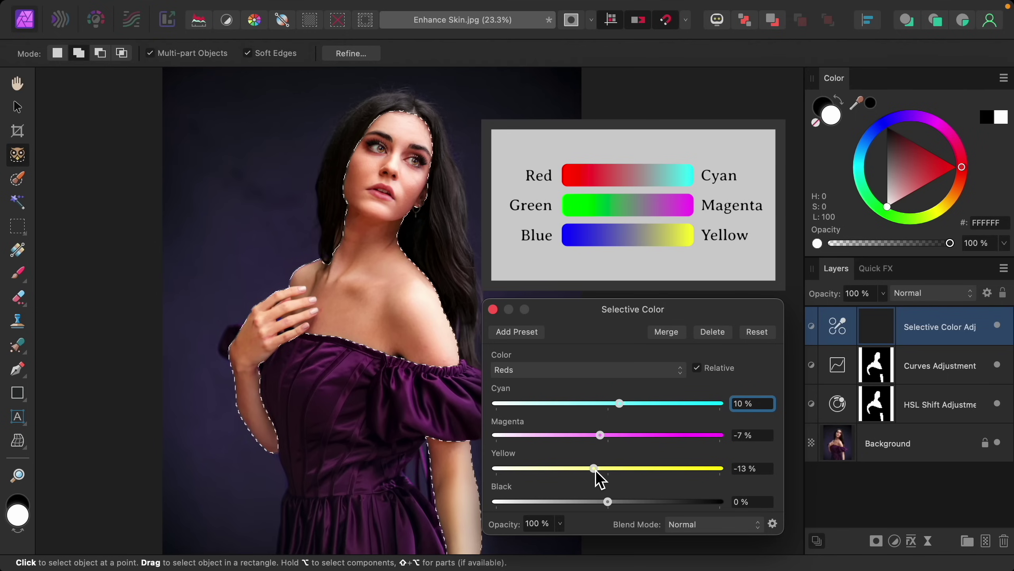
# - Set the Yellows range to Cyan 8%, Magenta -5% and Yellow -7%
pyautogui.click(595, 373)
pyautogui.click(594, 388)
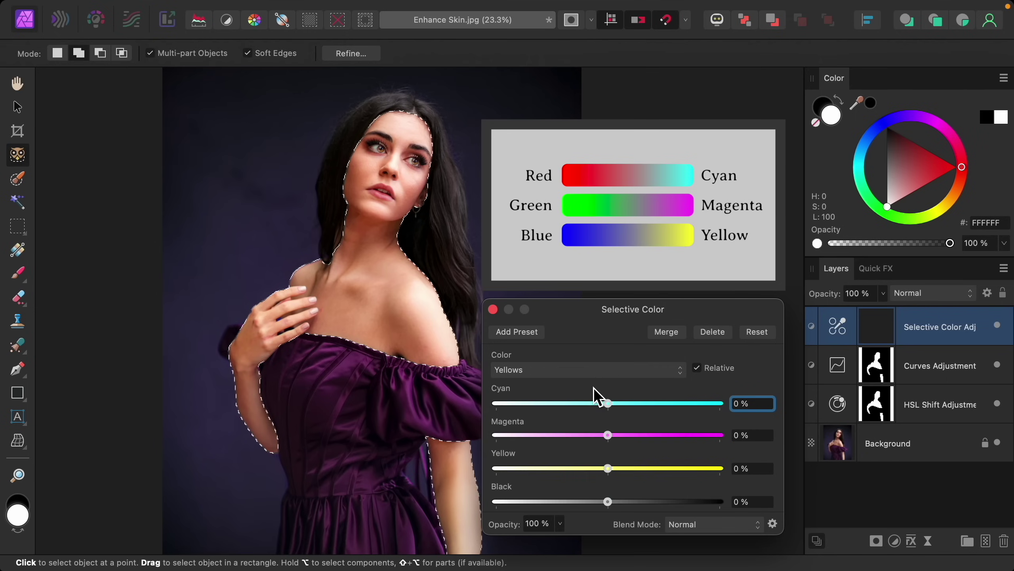
pyautogui.moveTo(610, 406); pyautogui.dragTo(619, 414)
pyautogui.moveTo(608, 436); pyautogui.dragTo(603, 470)
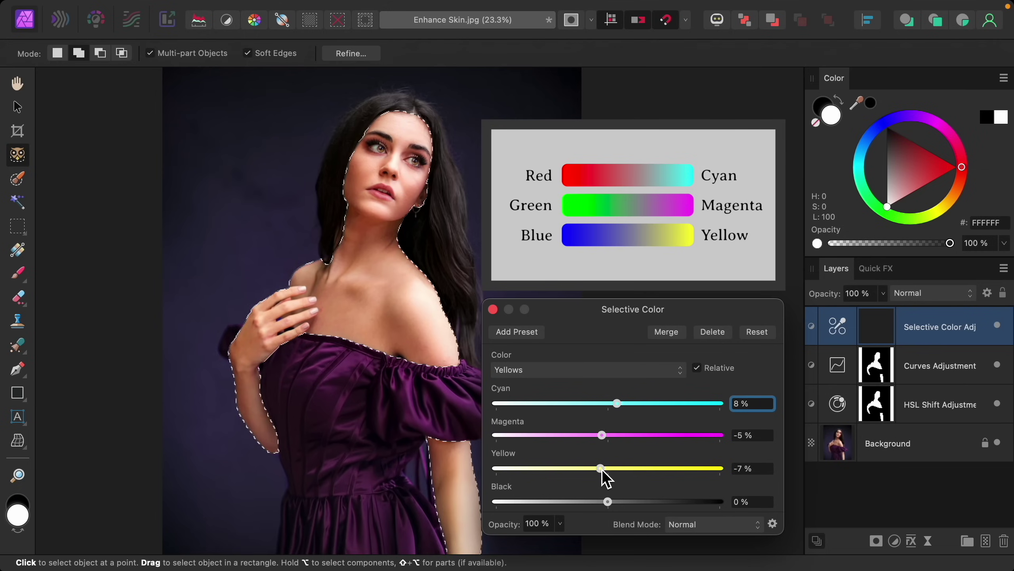
# - Deselect, then toggle all three skin adjustment layers off and on twice to compare before and after
pyautogui.click(493, 310)
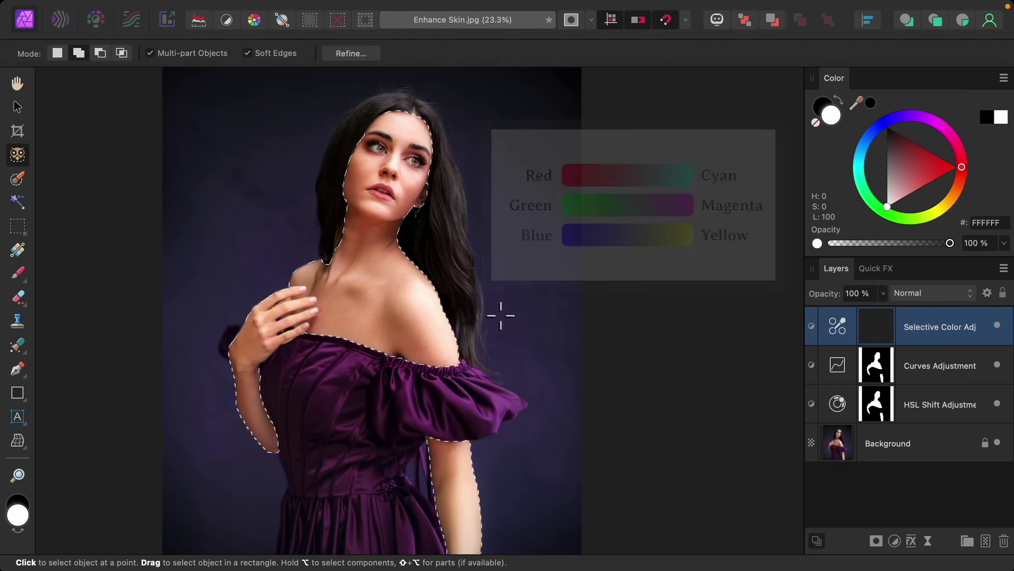
pyautogui.press('super+d')
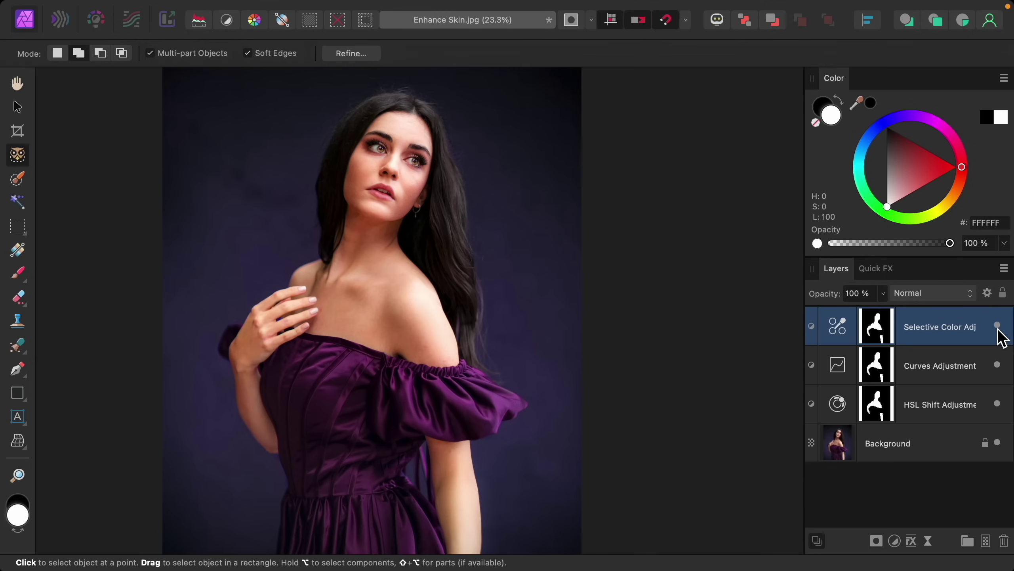
pyautogui.keyDown('shift'); pyautogui.click(929, 408); pyautogui.keyUp('shift')
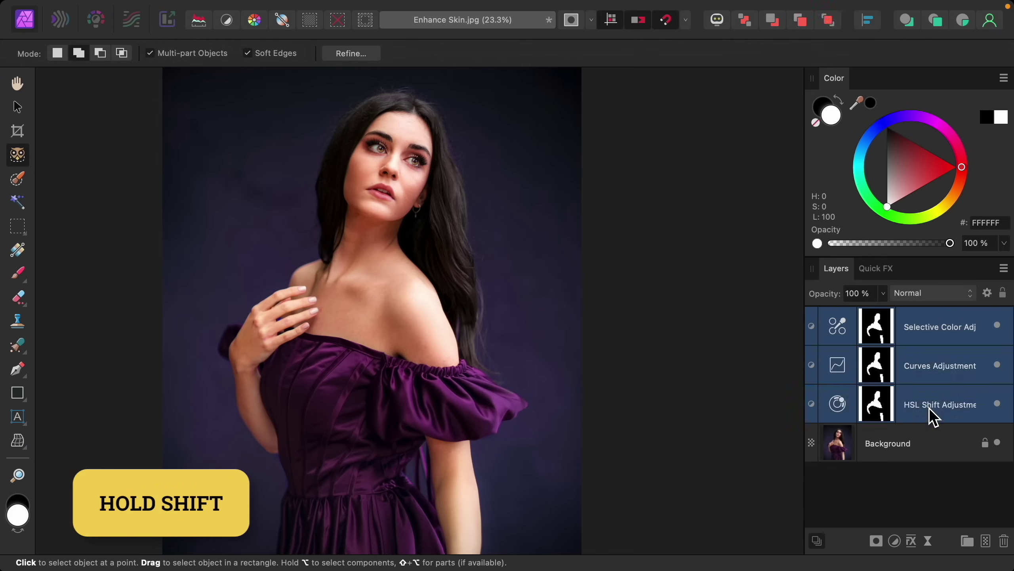
pyautogui.click(998, 405)
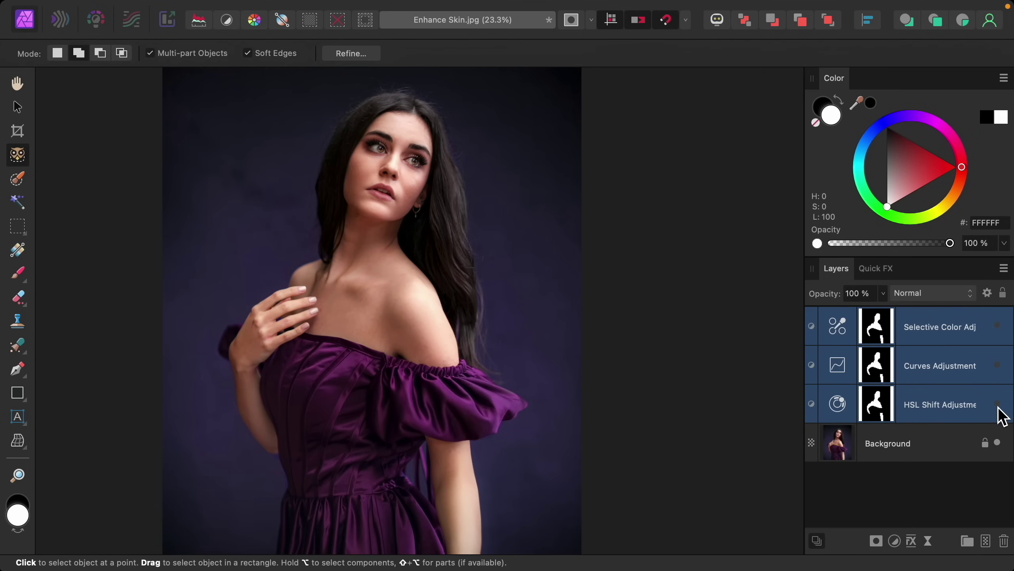
pyautogui.click(997, 405)
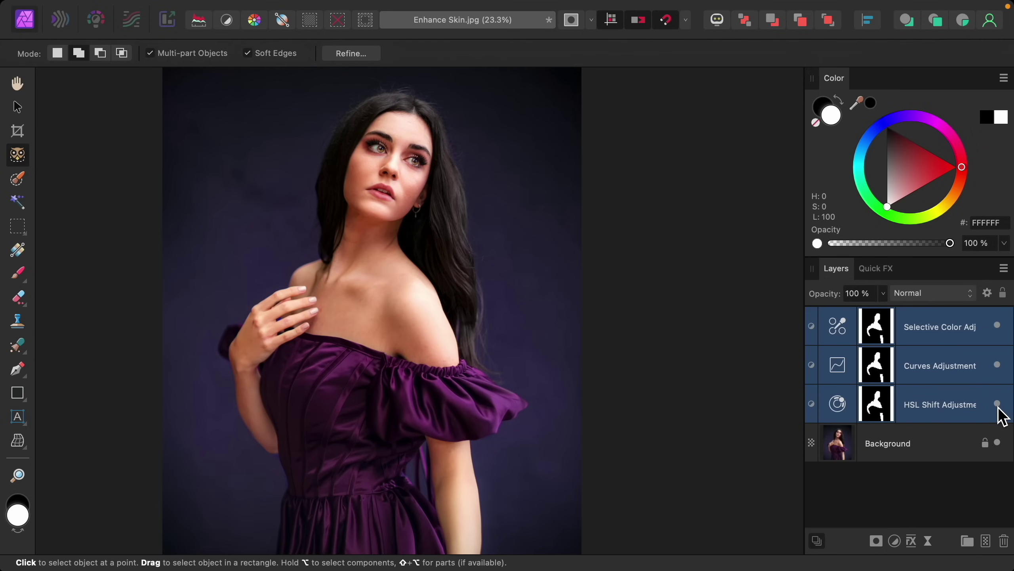
pyautogui.click(997, 405)
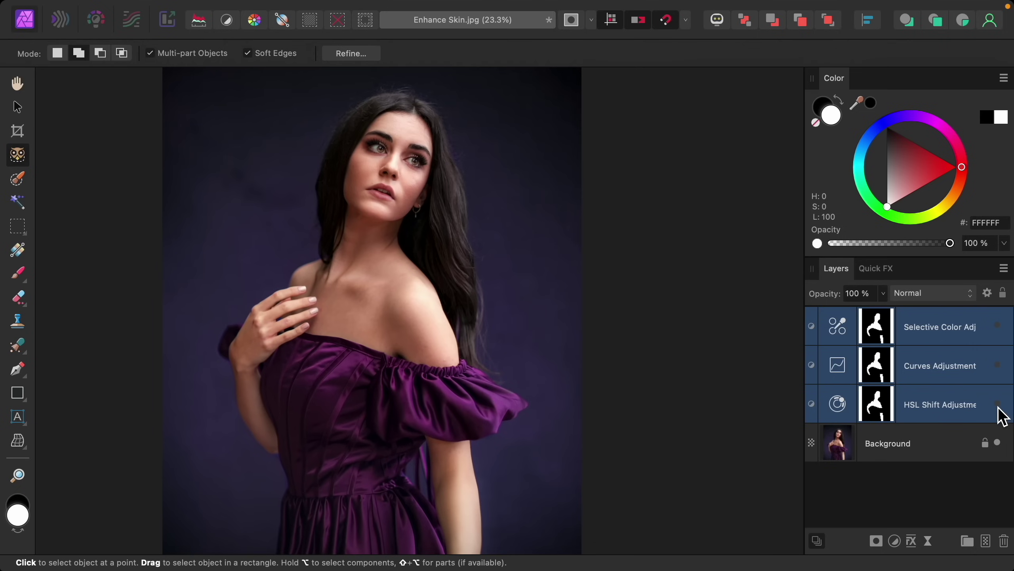
pyautogui.click(998, 405)
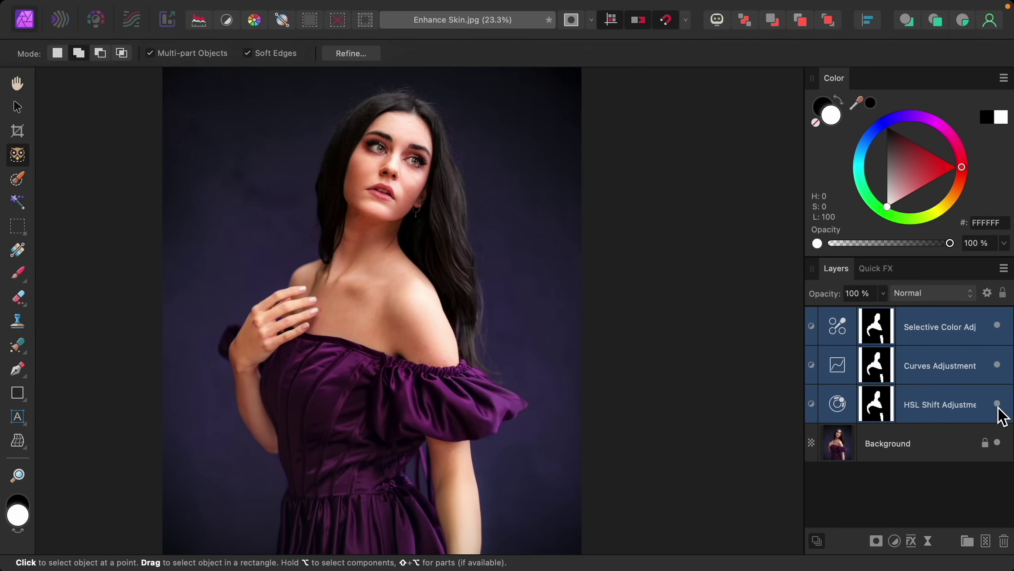